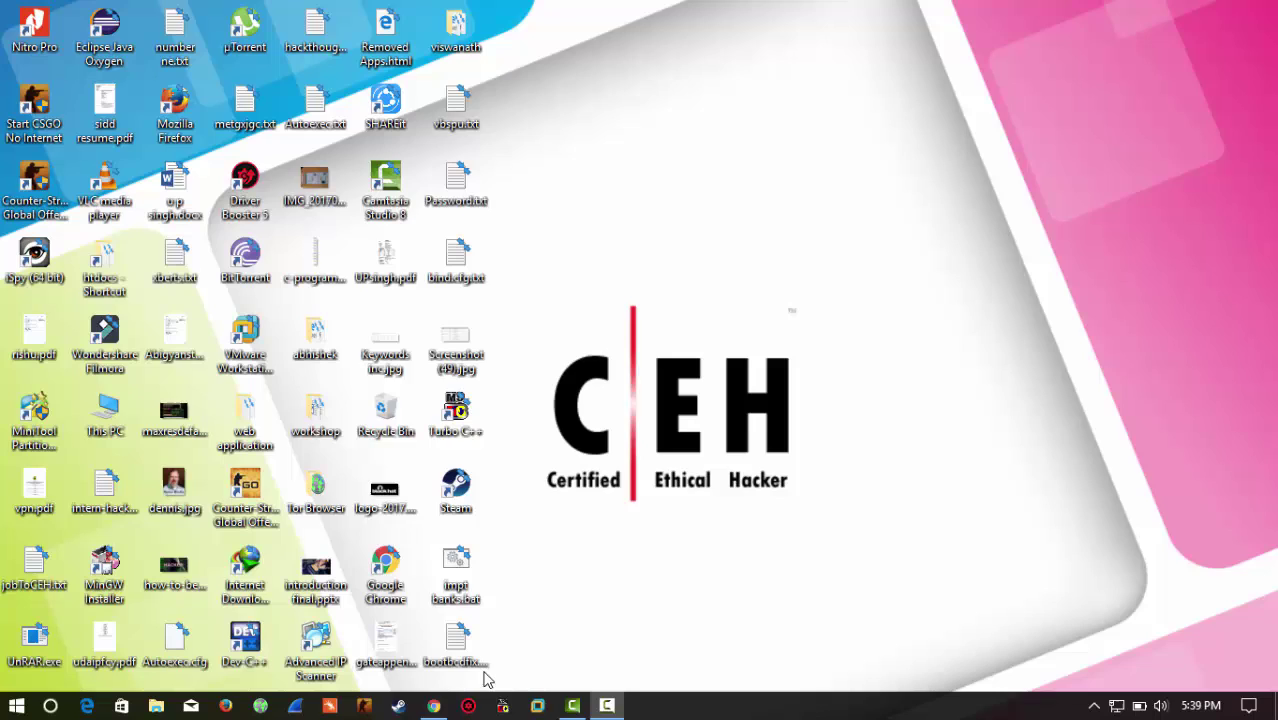
Bring Chrome forward and open the CoolTech Lab channel from the 'cooltech lab' YouTube results
{"action": "left_click", "coordinate": [450, 690]}
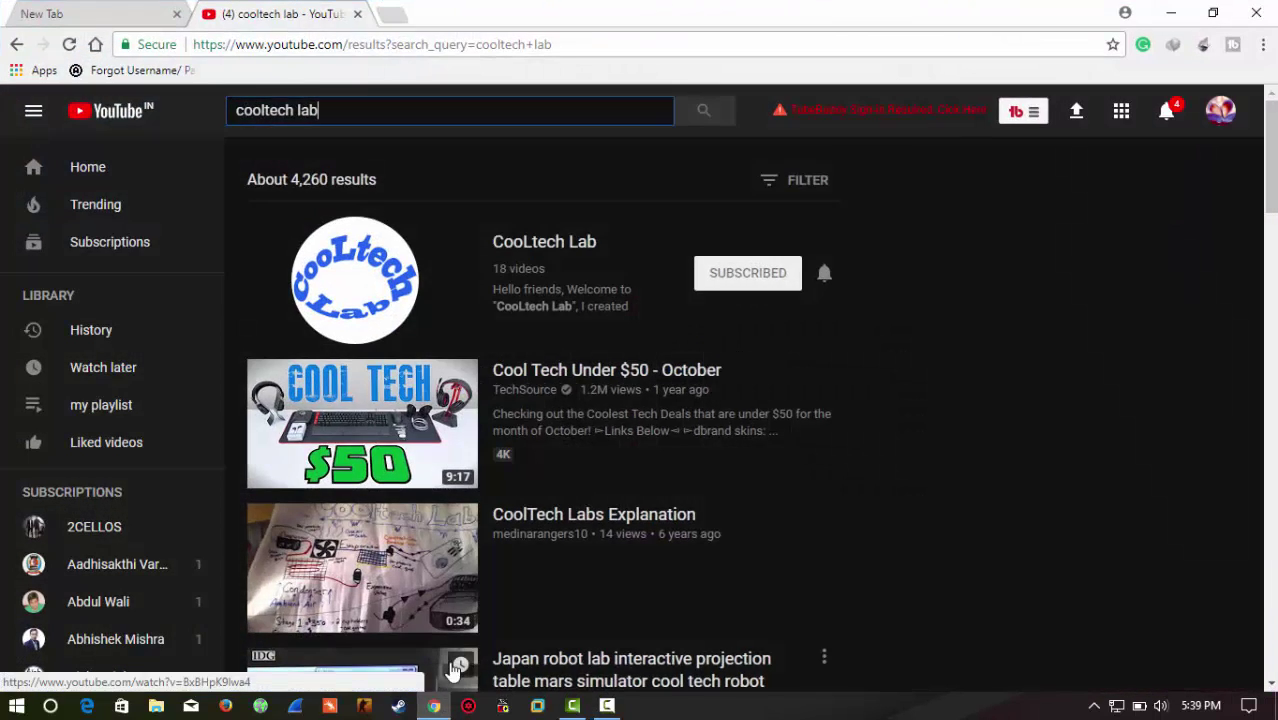
{"action": "left_click", "coordinate": [553, 266]}
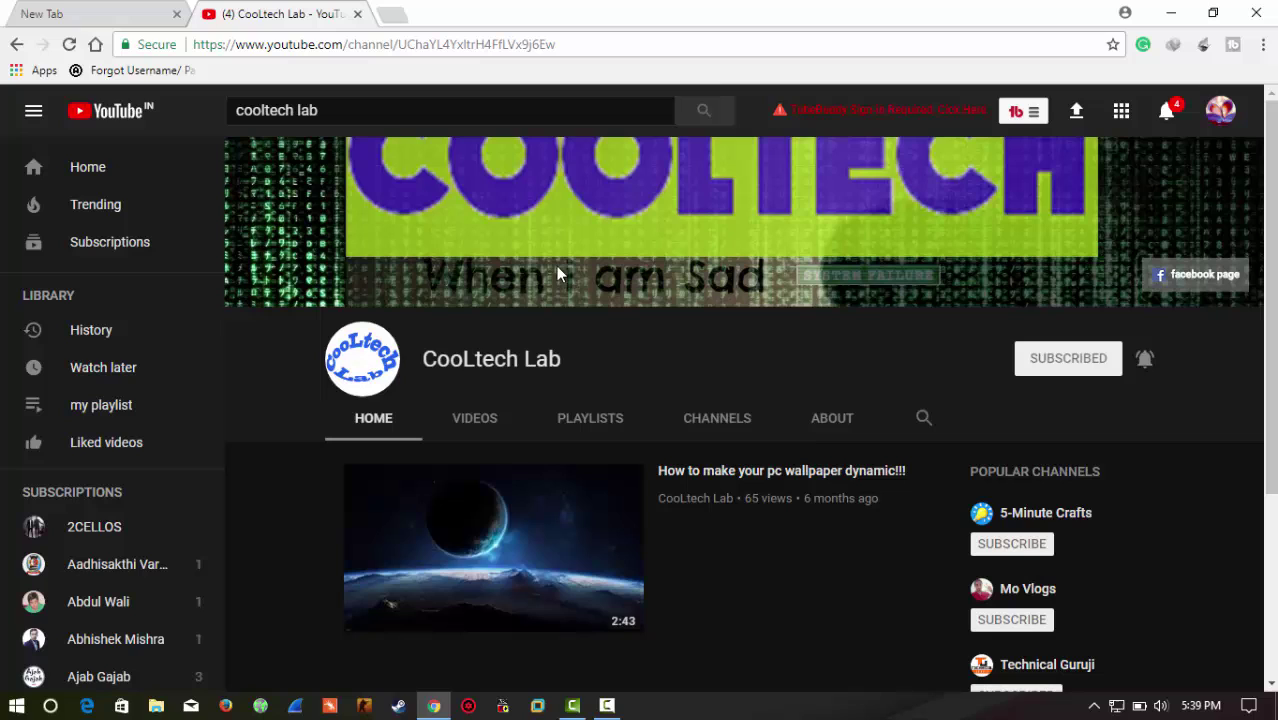
In the new tab, go to fb.com to load the Facebook News Feed
{"action": "left_click", "coordinate": [92, 13]}
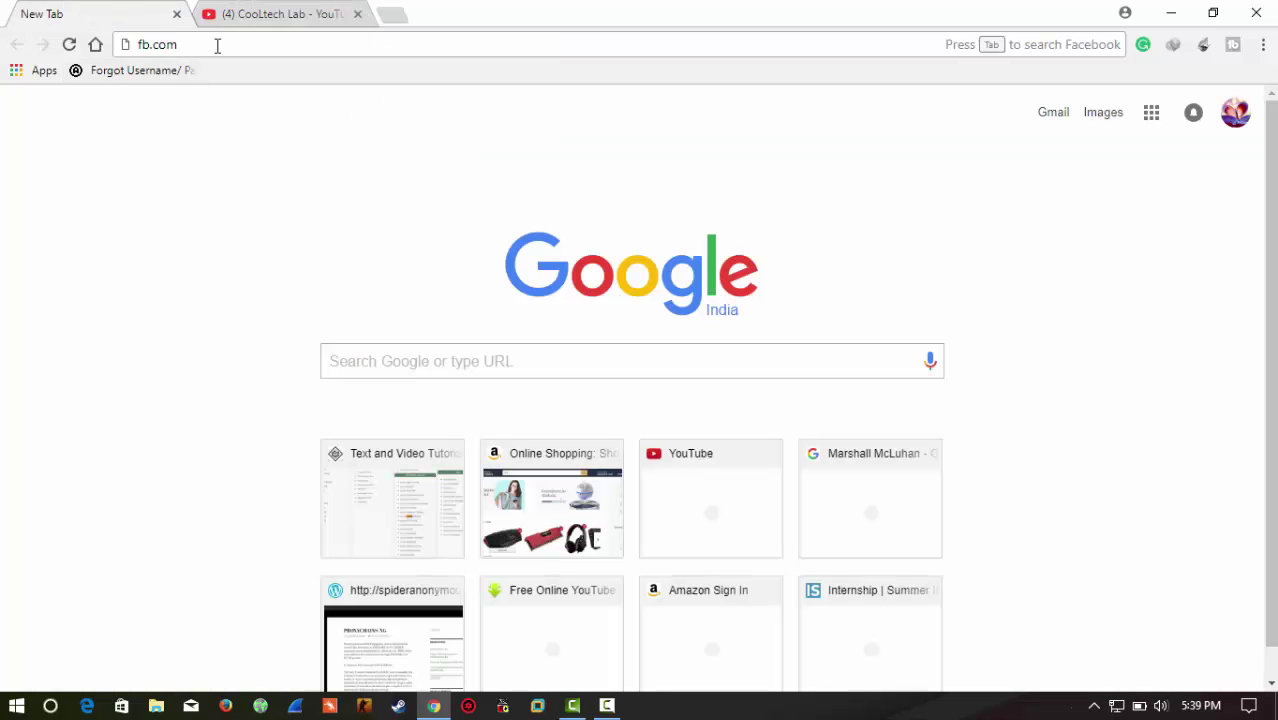
{"action": "left_click_drag", "start_coordinate": [140, 44], "coordinate": [188, 57]}
{"action": "left_click", "coordinate": [190, 56]}
{"action": "key", "text": "Return"}
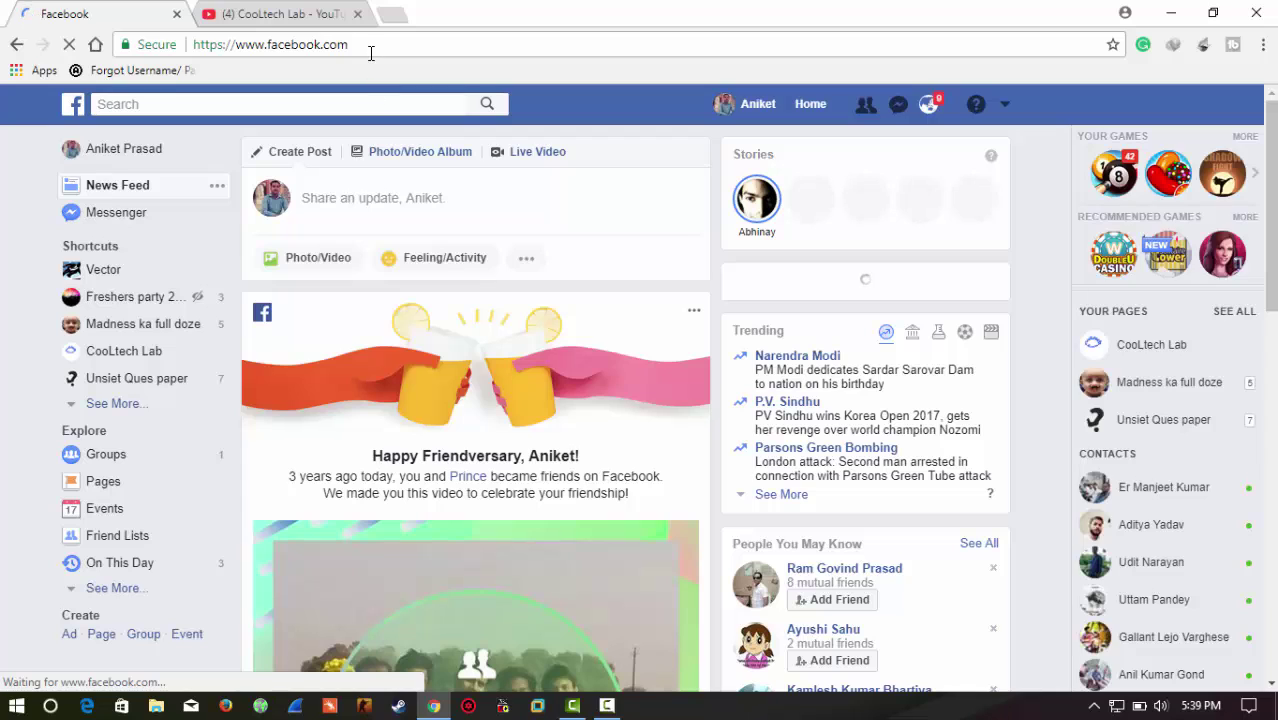
Append /hacked to the Facebook address, making it facebook.com/hacked
{"action": "left_click", "coordinate": [368, 46]}
{"action": "left_click", "coordinate": [368, 45]}
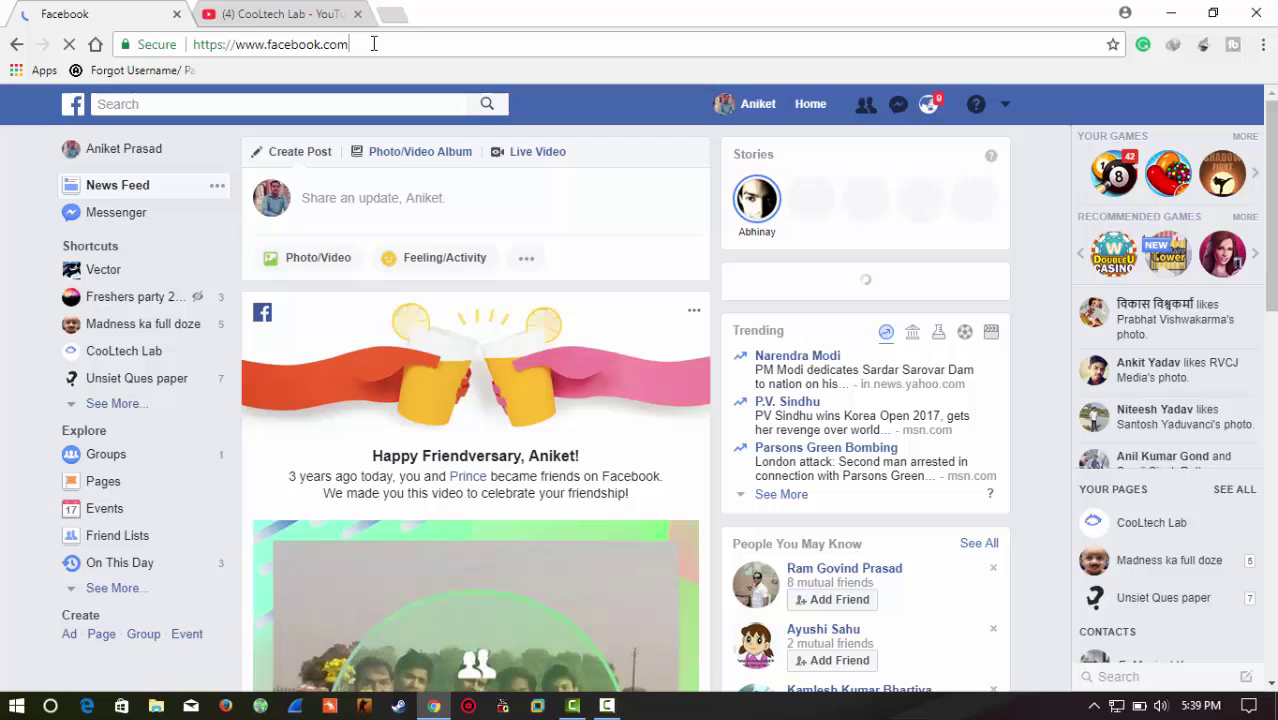
{"action": "type", "text": "/hacked"}
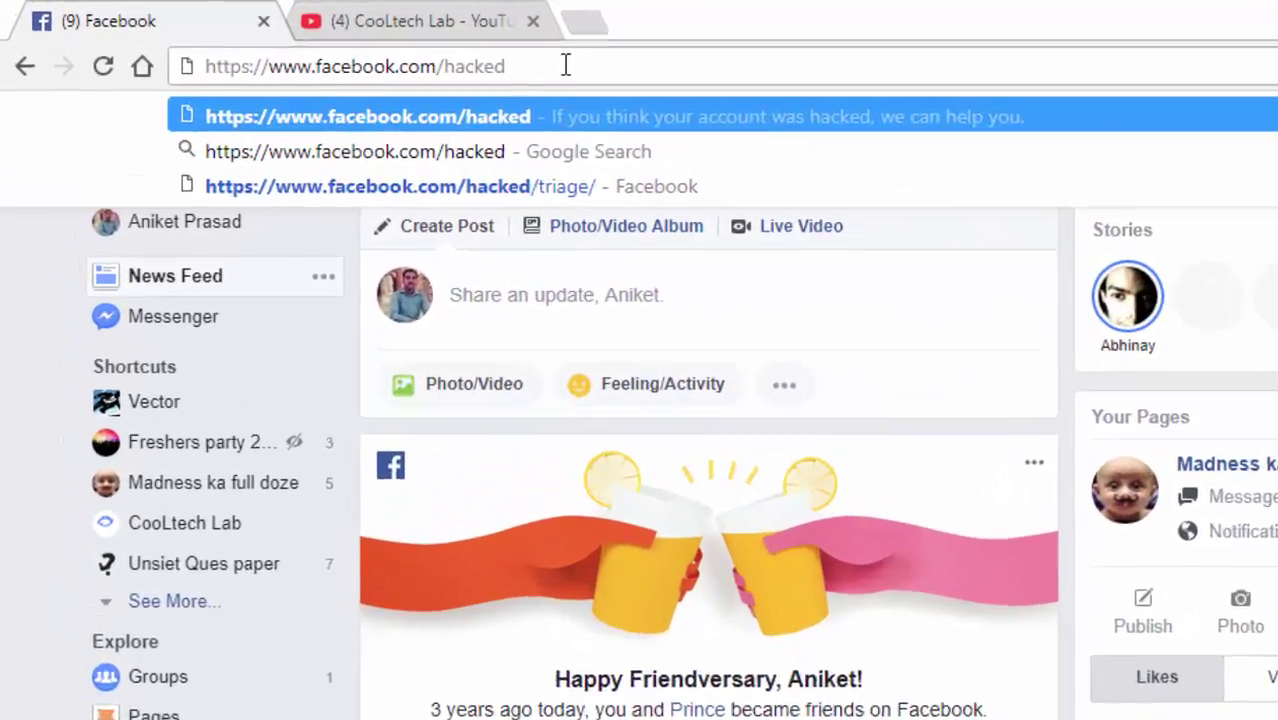
Load facebook.com/hacked and report 'Someone else got into my account without my permission'
{"action": "key", "text": "Return"}
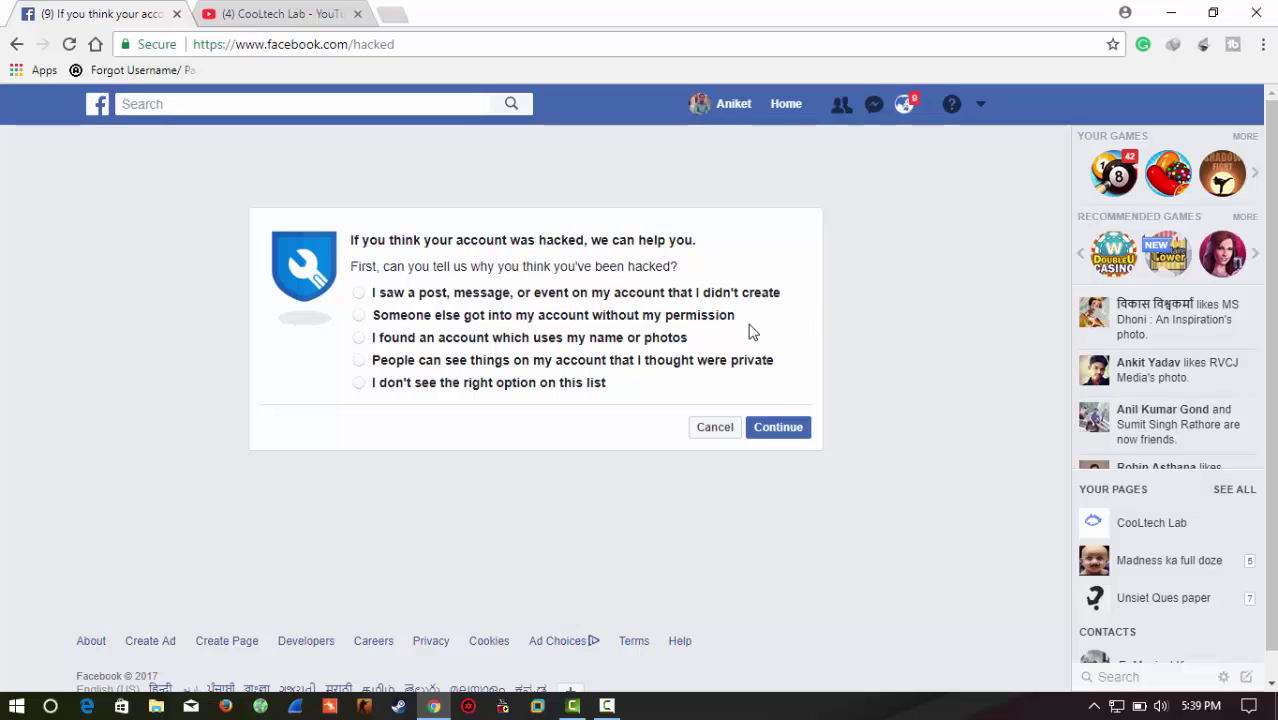
{"action": "left_click", "coordinate": [360, 320]}
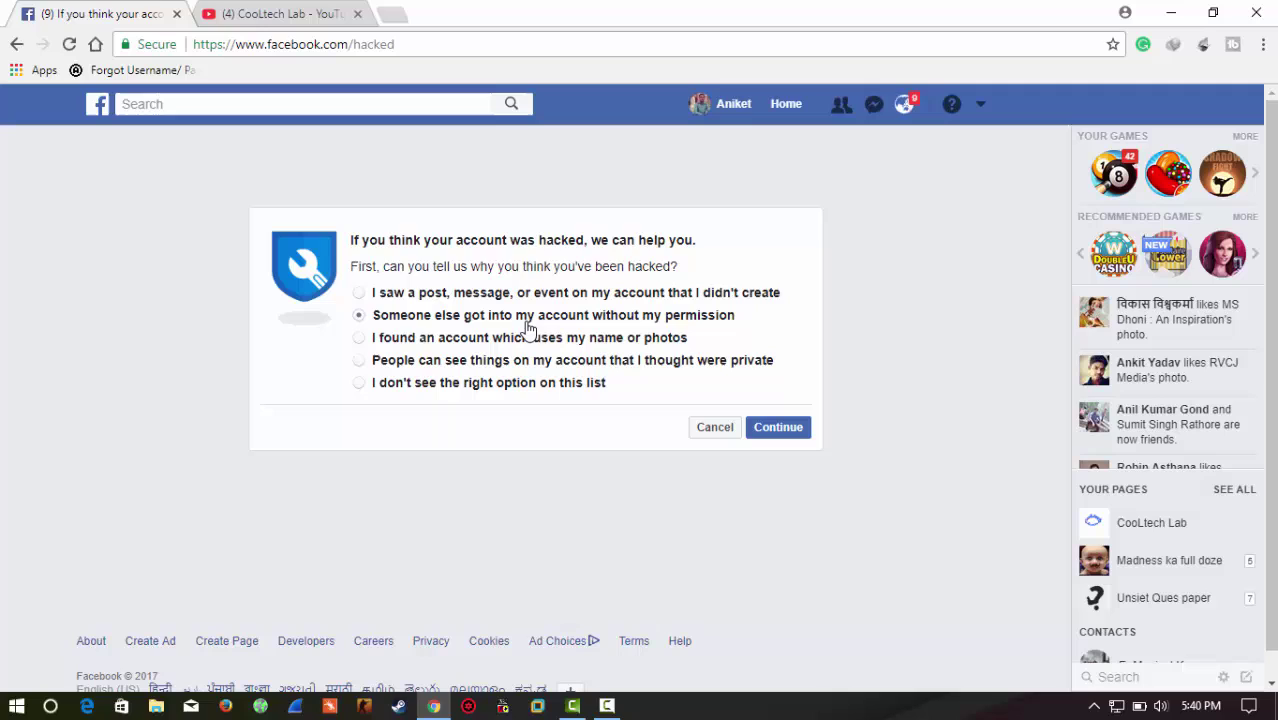
{"action": "left_click", "coordinate": [761, 428]}
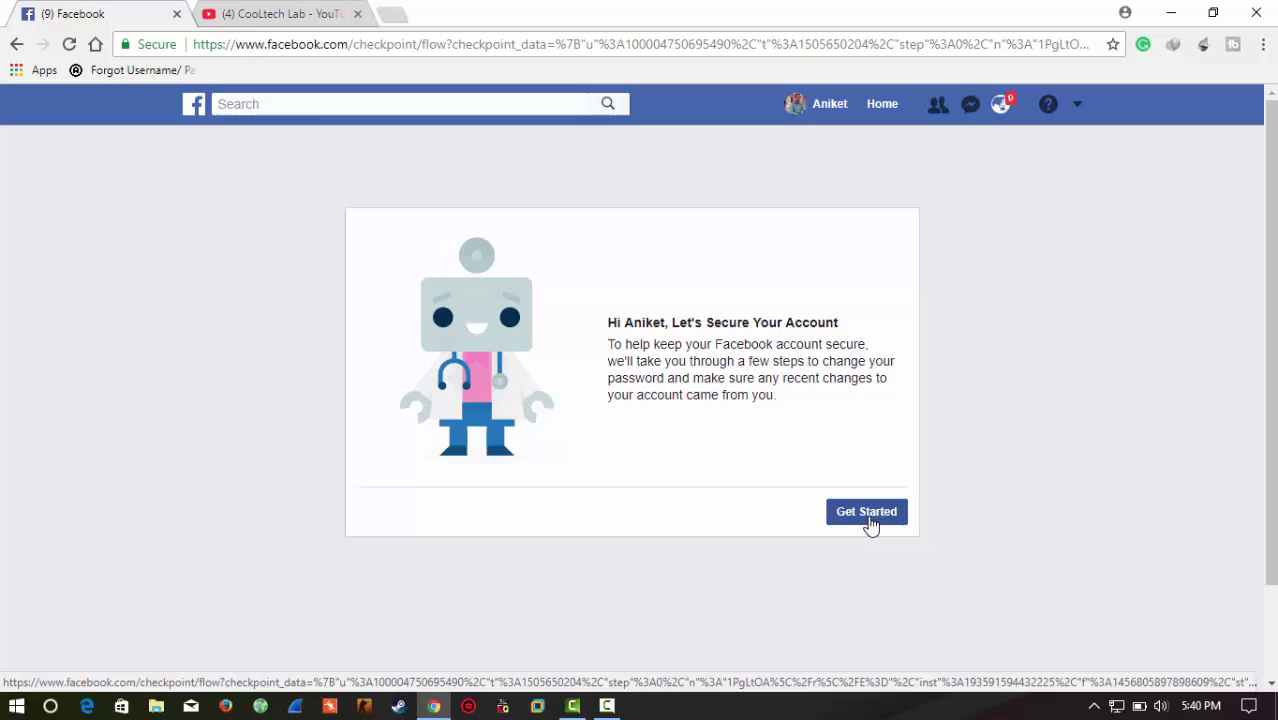
Choose Get Started on the Let's Secure Your Account page
{"action": "left_click", "coordinate": [869, 522]}
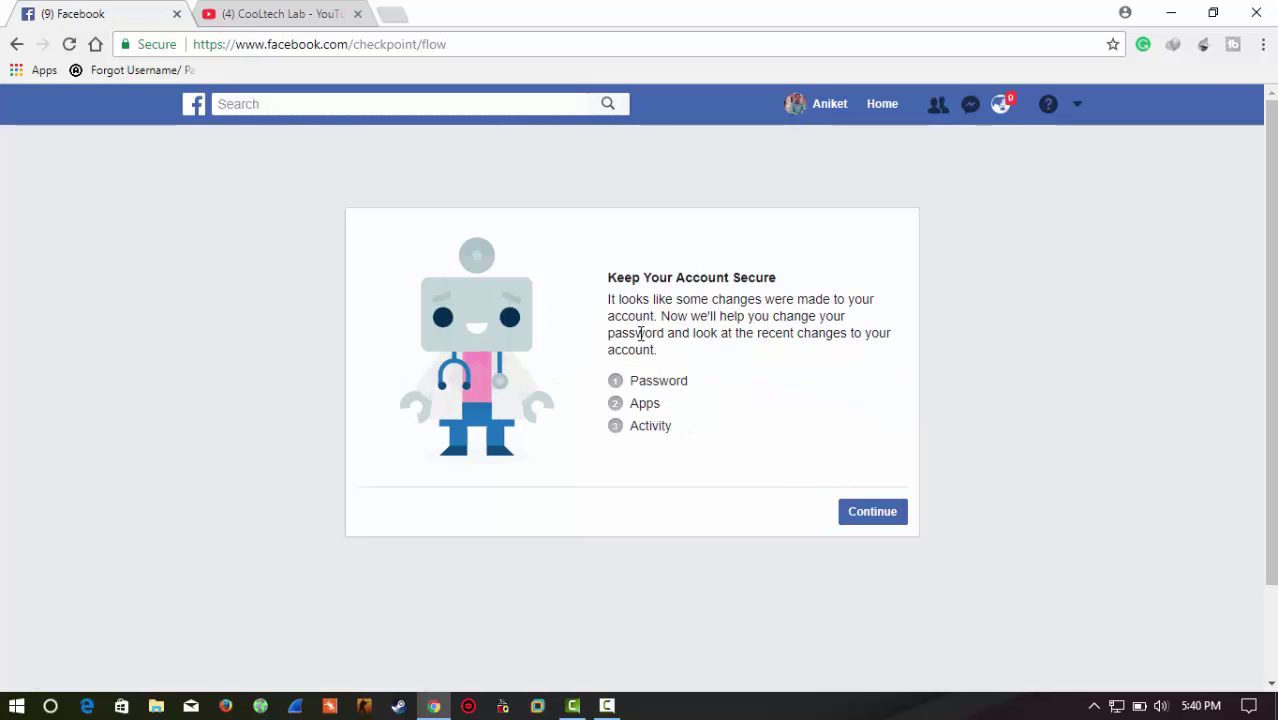
Change the account password by entering the current password and the new one twice
{"action": "left_click", "coordinate": [870, 512]}
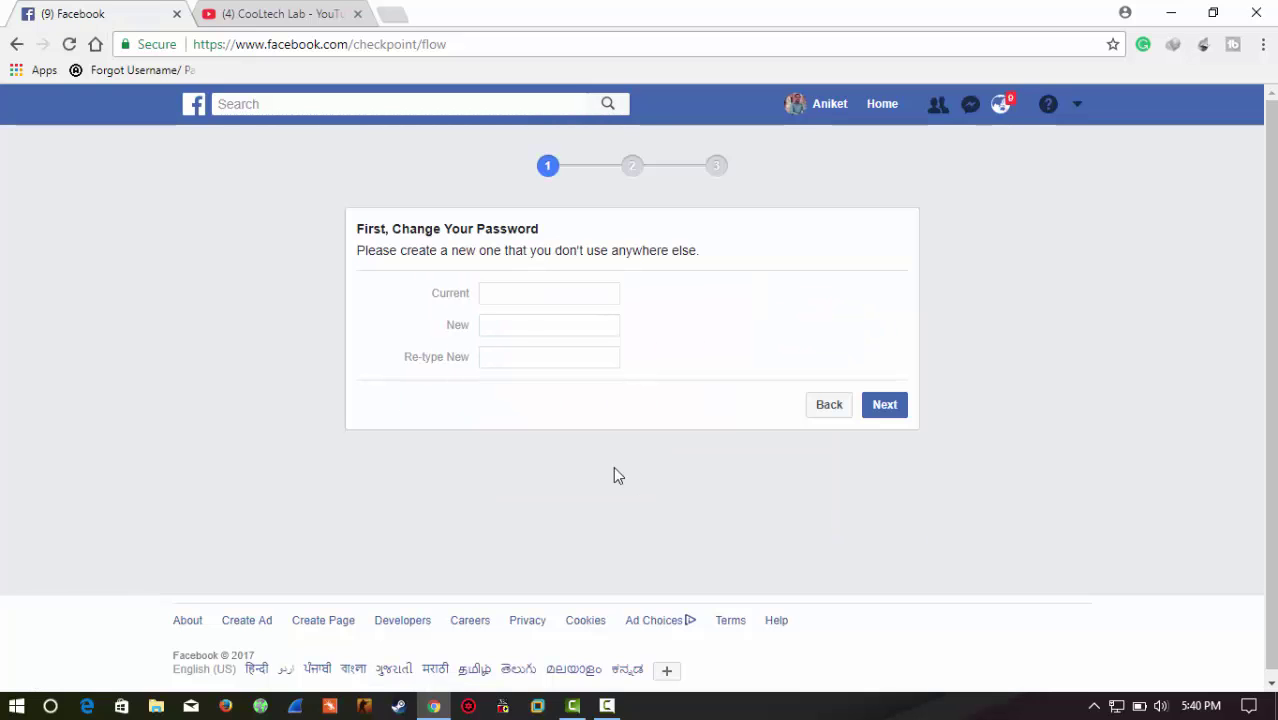
{"action": "left_click", "coordinate": [508, 298]}
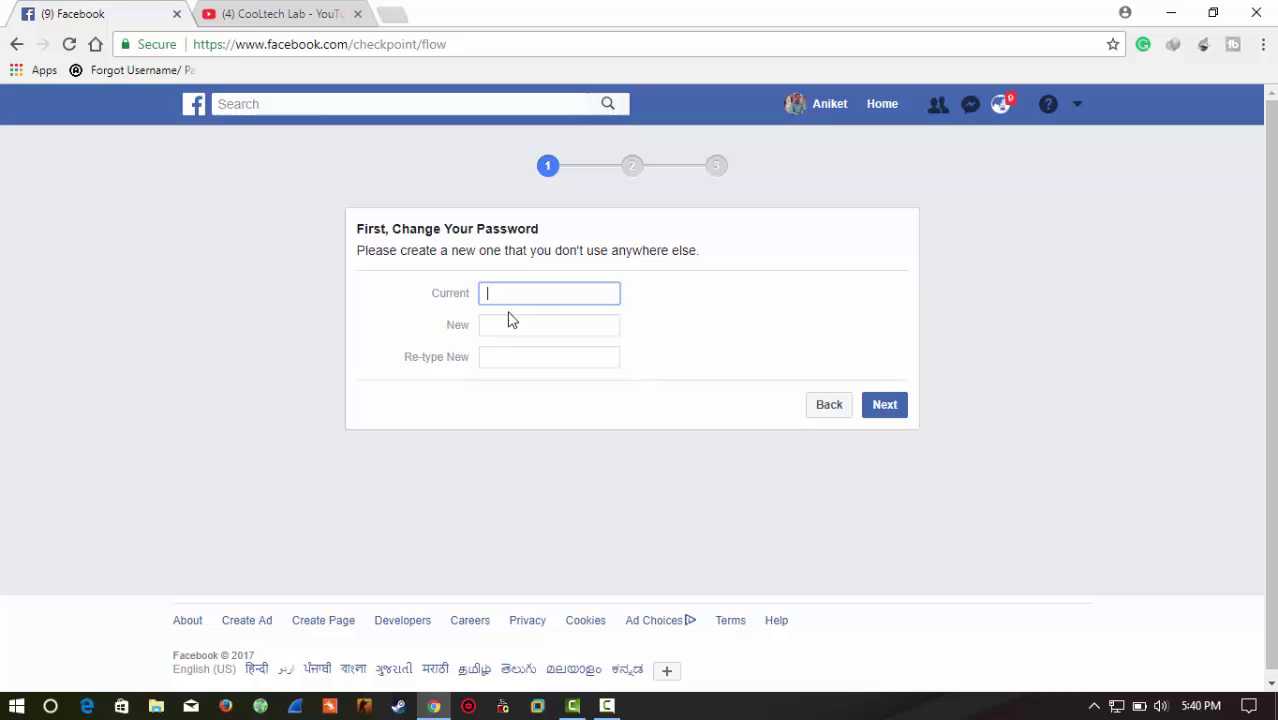
{"action": "left_click", "coordinate": [511, 326]}
{"action": "left_click", "coordinate": [516, 376]}
{"action": "left_click", "coordinate": [494, 292]}
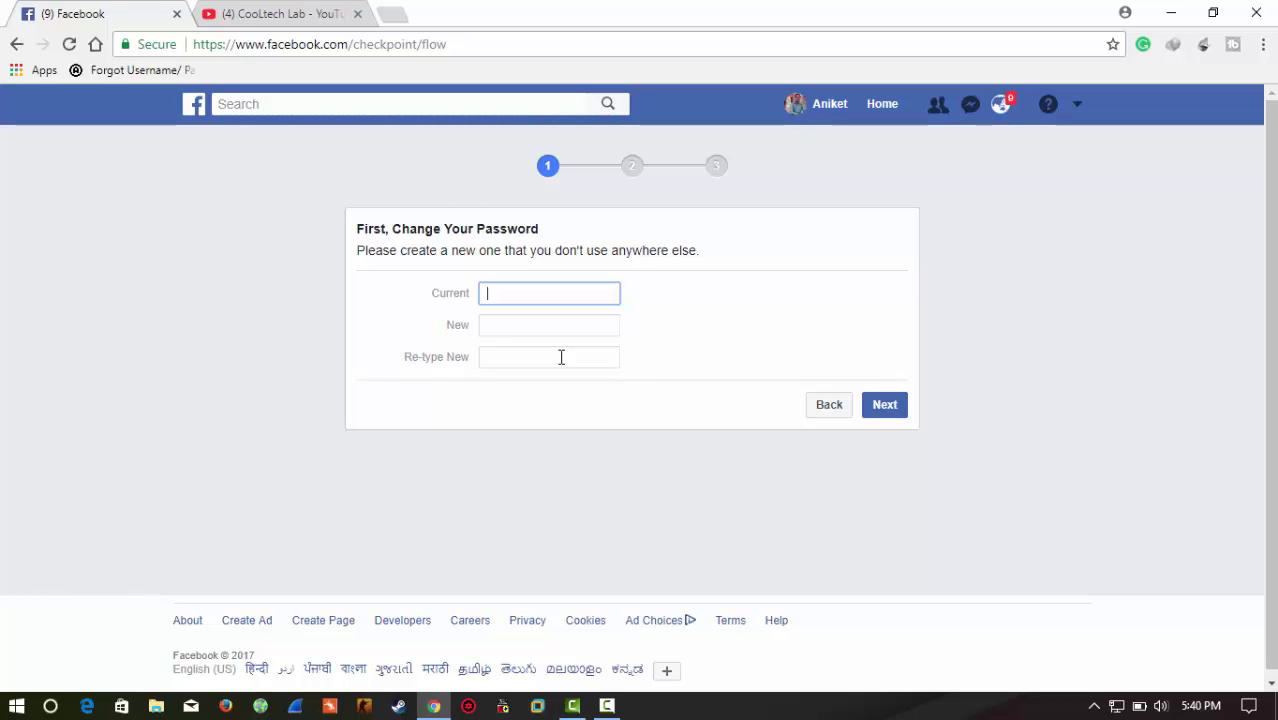
{"action": "type", "text": "•••••"}
{"action": "left_click", "coordinate": [506, 329]}
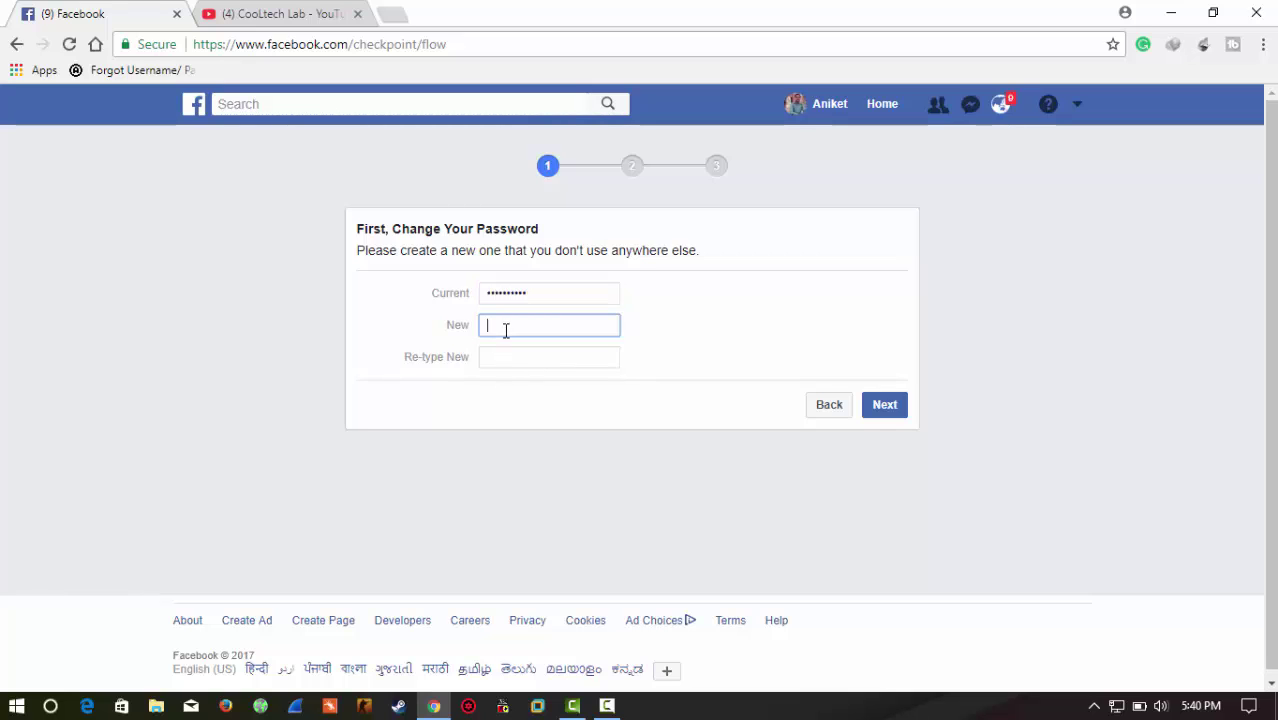
{"action": "type", "text": "••••••"}
{"action": "left_click", "coordinate": [508, 358]}
{"action": "type", "text": "•••"}
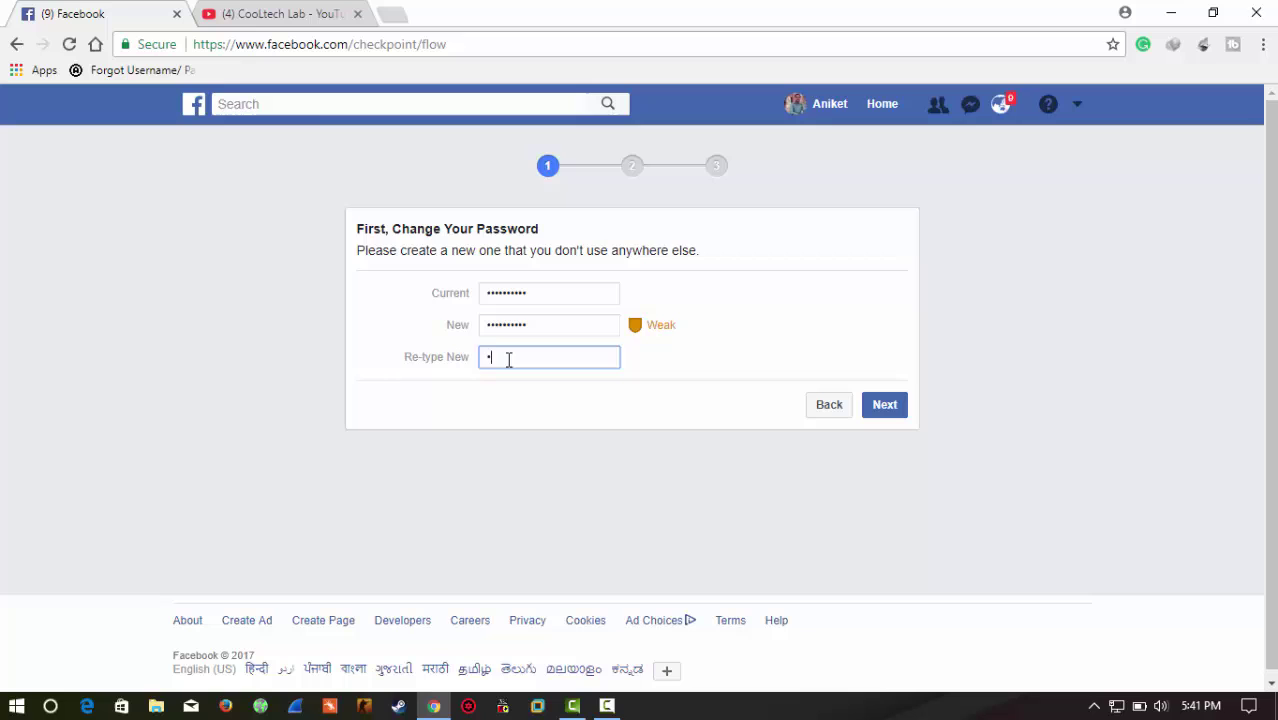
{"action": "type", "text": "•••••••"}
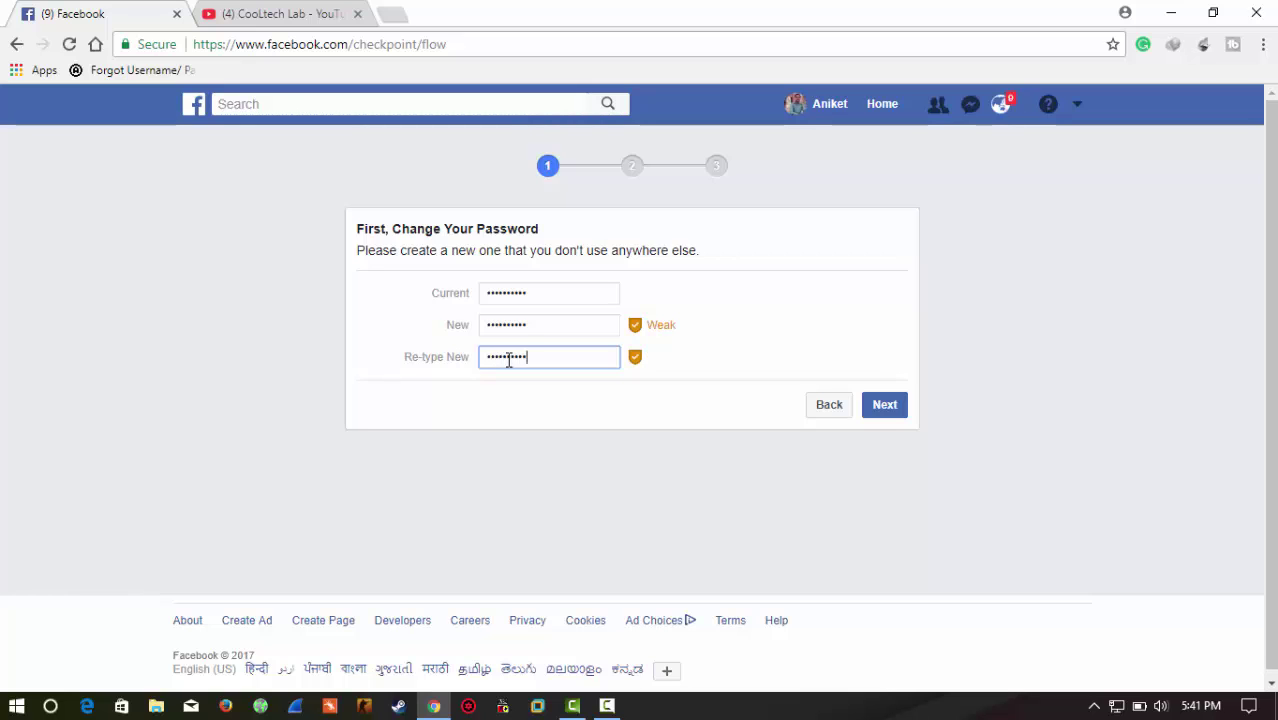
{"action": "left_click", "coordinate": [903, 409]}
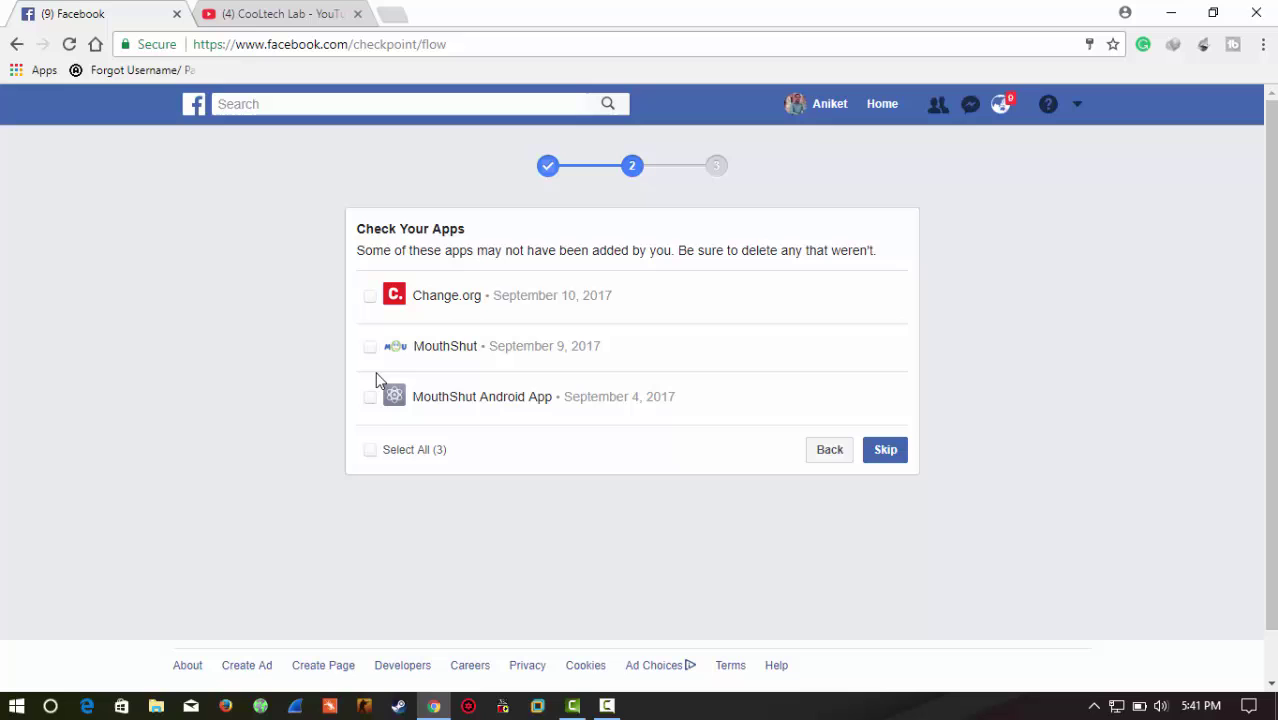
Skip Check Your Apps, leaving Change.org, MouthShut and MouthShut Android App connected
{"action": "left_click", "coordinate": [880, 452]}
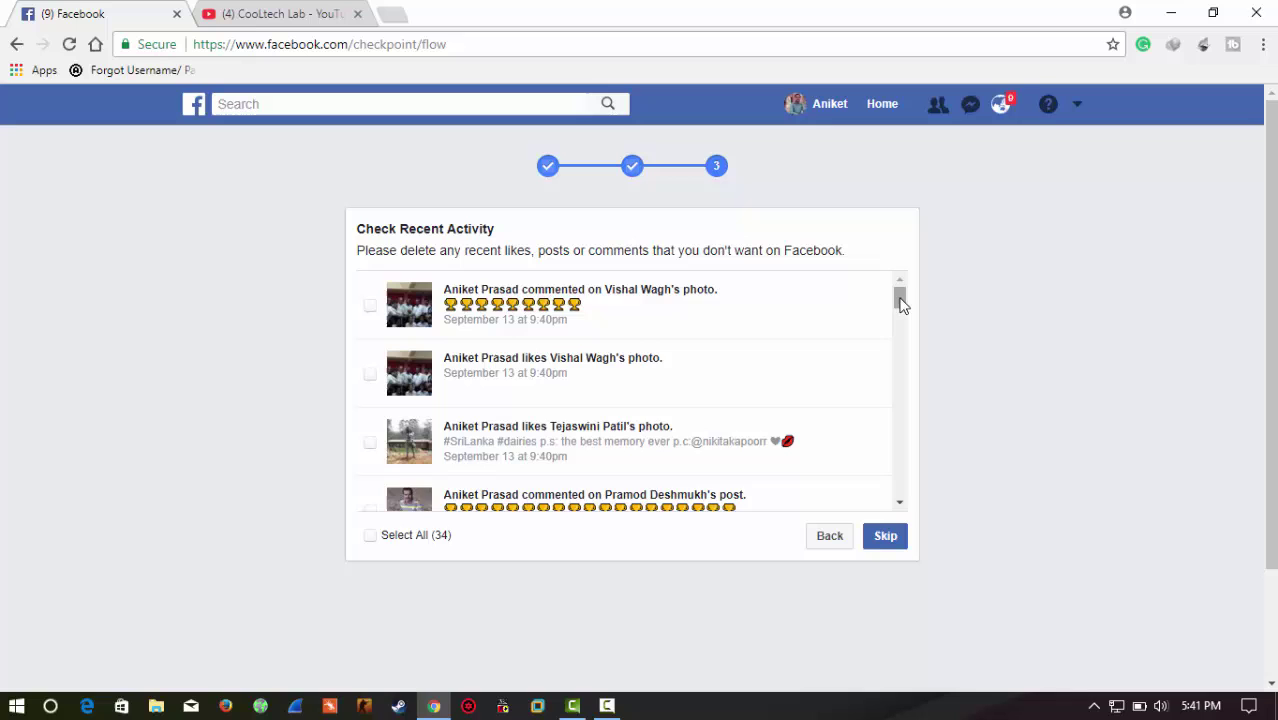
Select the first recent-activity entry, a comment on a photo, and delete it
{"action": "mouse_move", "coordinate": [895, 302]}
{"action": "left_mouse_down"}
{"action": "mouse_move", "coordinate": [899, 502]}
{"action": "mouse_move", "coordinate": [905, 300]}
{"action": "left_mouse_up"}
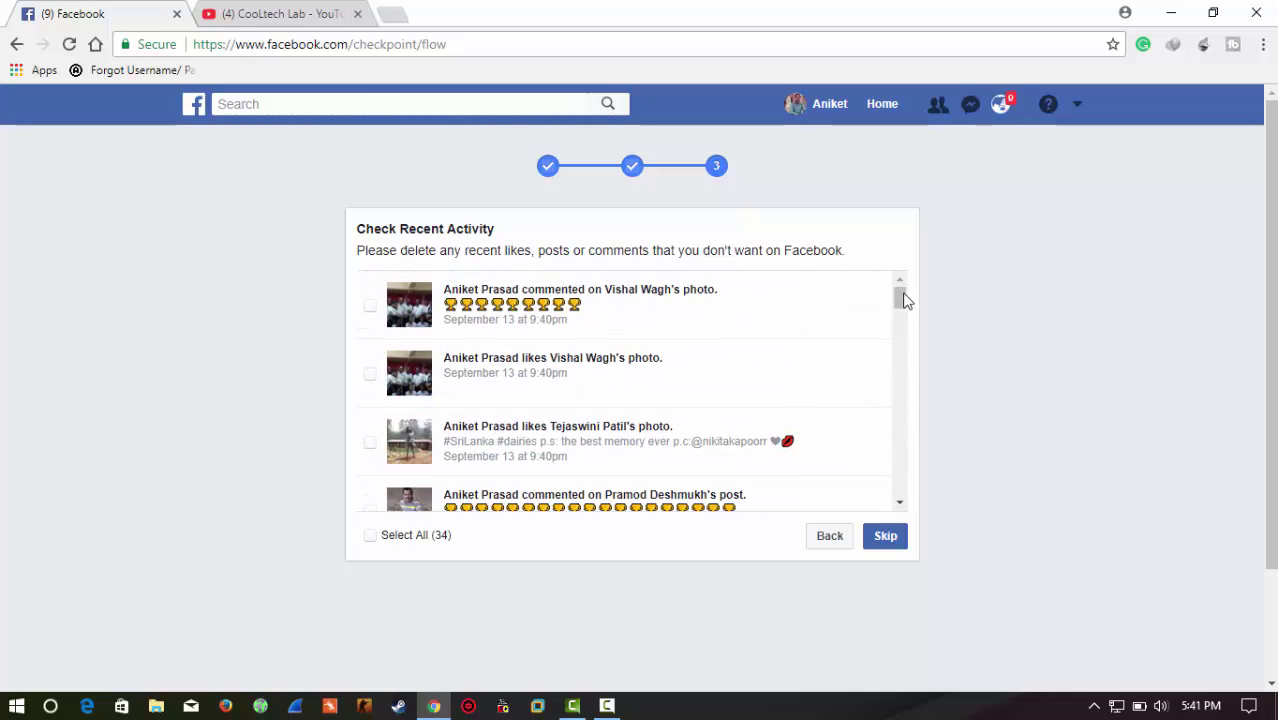
{"action": "left_click", "coordinate": [370, 310]}
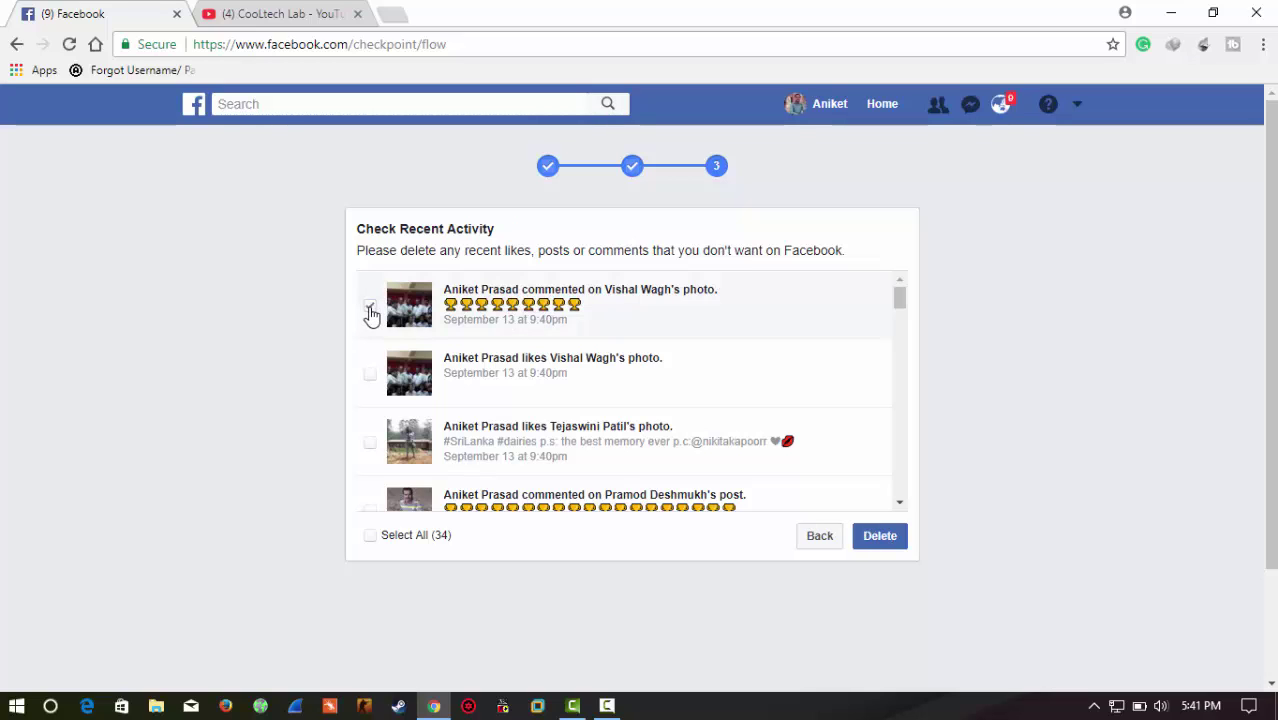
{"action": "left_click", "coordinate": [878, 540]}
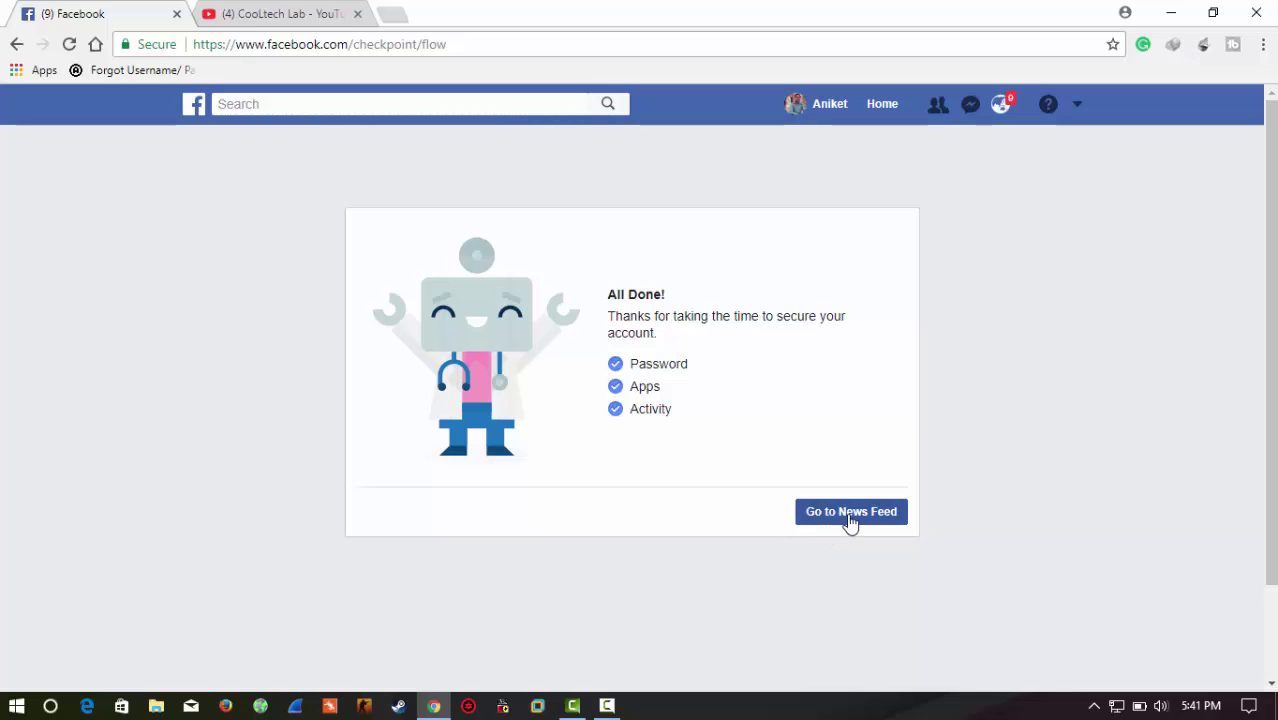
Return to the News Feed, scroll it, and toggle the account dropdown menu
{"action": "left_click", "coordinate": [850, 514]}
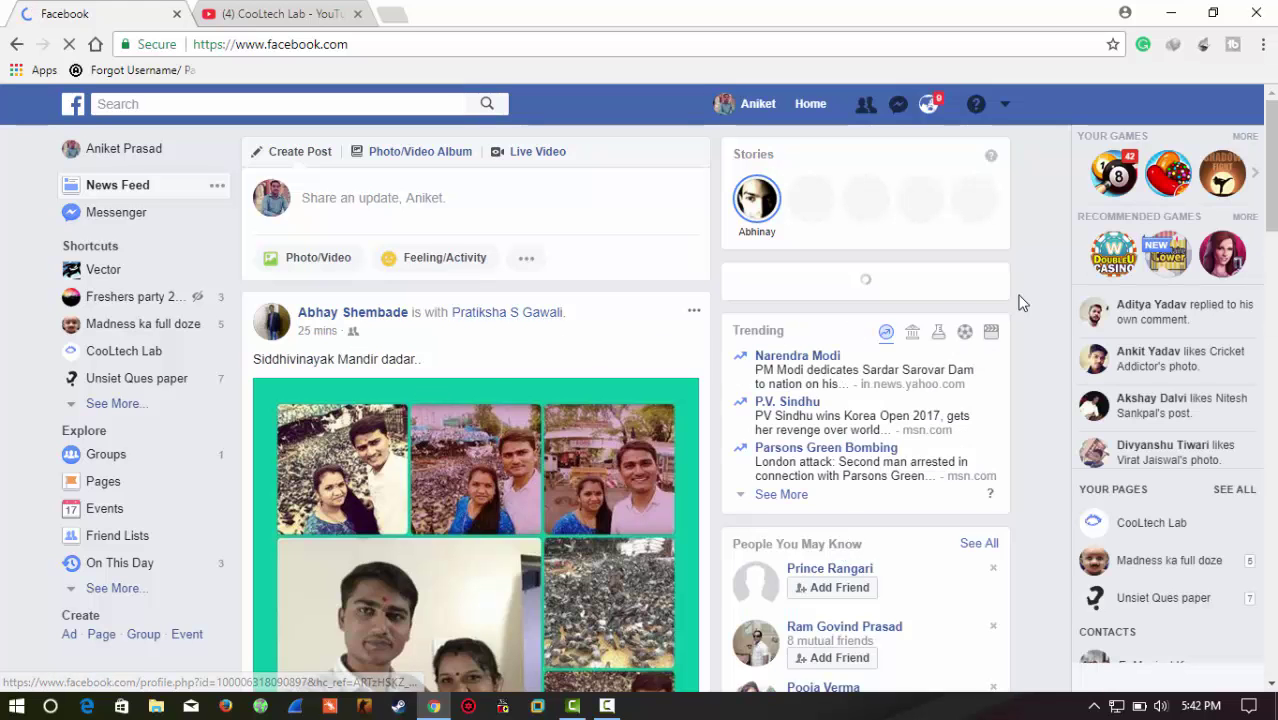
{"action": "left_click_drag", "start_coordinate": [1273, 165], "coordinate": [1272, 130]}
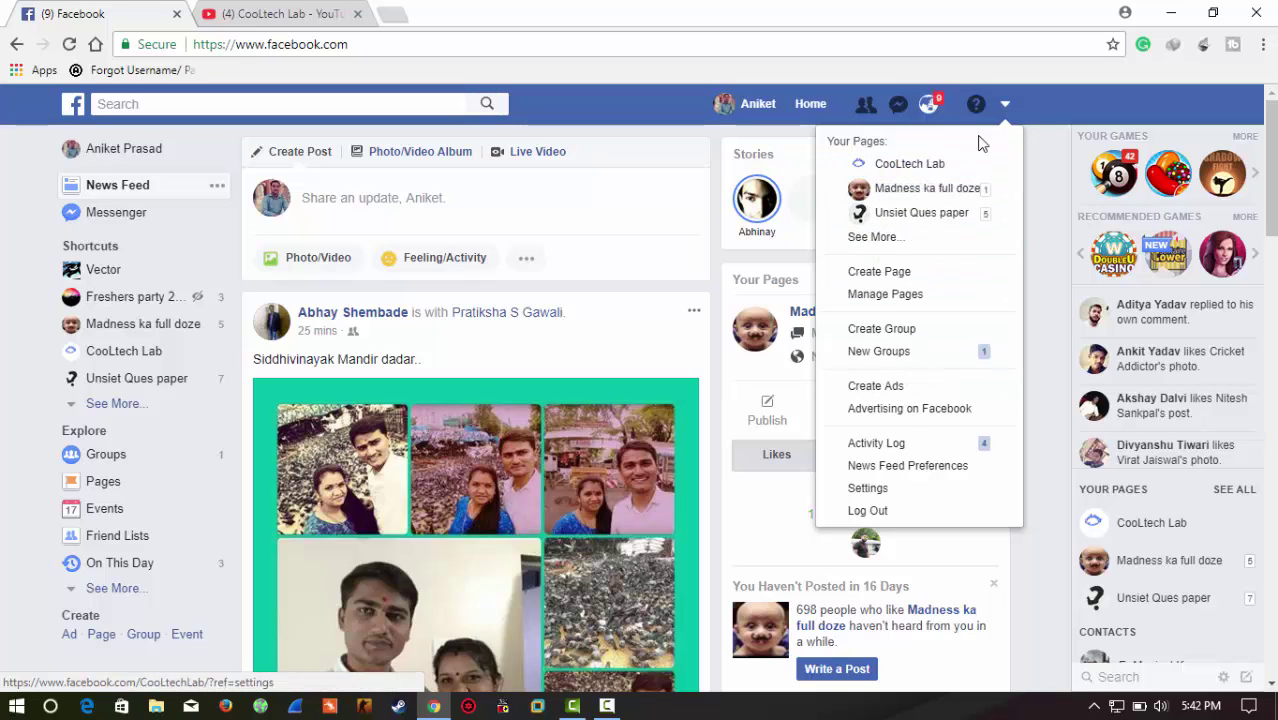
{"action": "left_click", "coordinate": [1004, 118]}
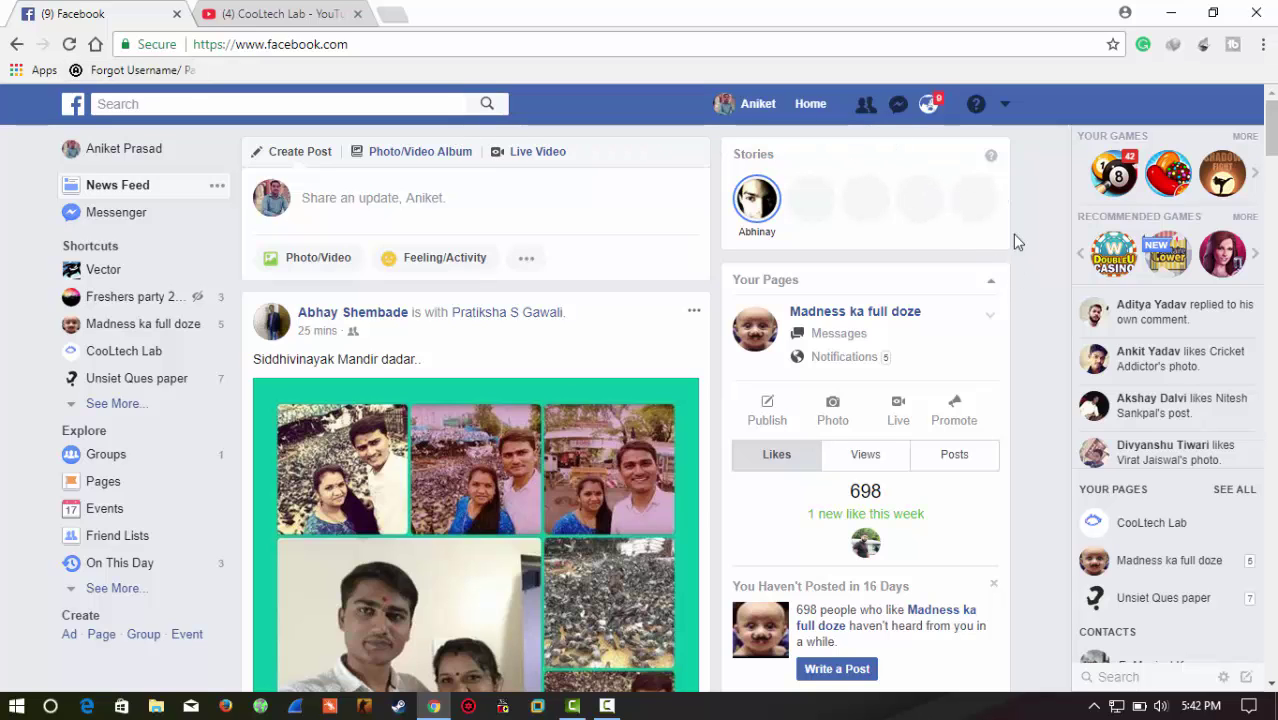
{"action": "left_click", "coordinate": [1005, 108]}
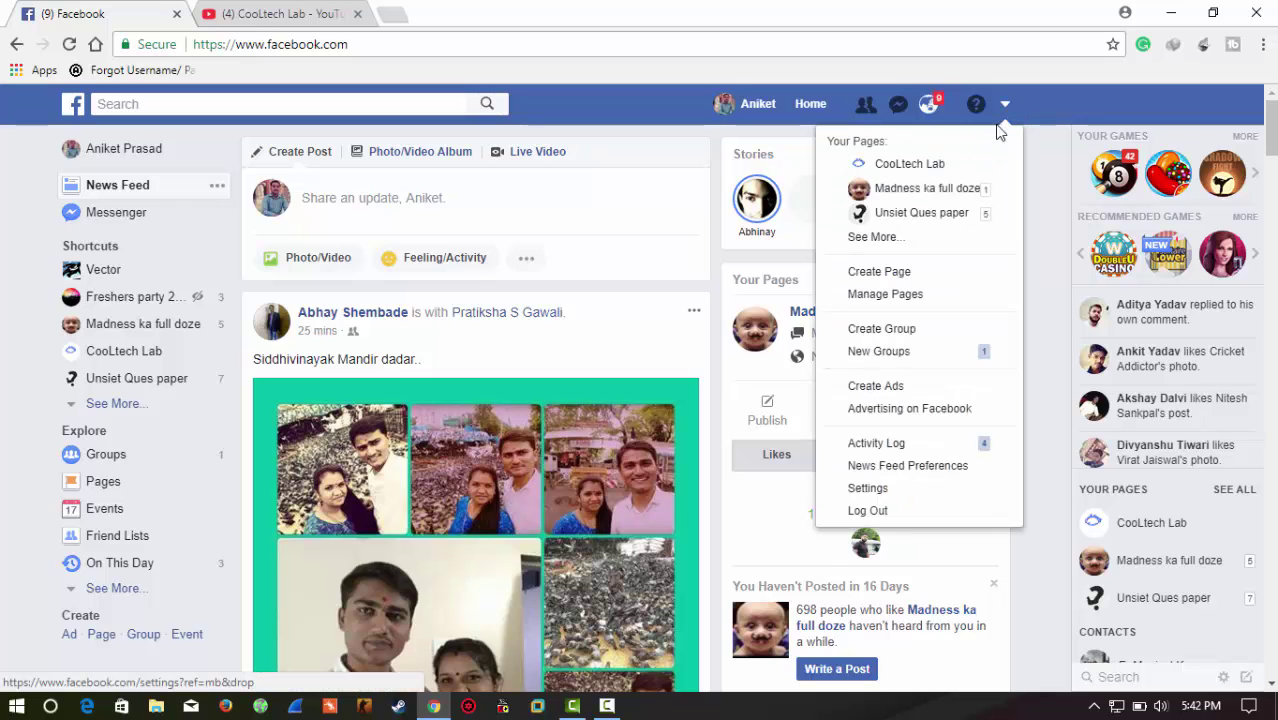
Minimise Chrome and refresh the Windows desktop three times from its context menu
{"action": "left_click", "coordinate": [1173, 20]}
{"action": "right_click", "coordinate": [727, 157]}
{"action": "left_click", "coordinate": [805, 242]}
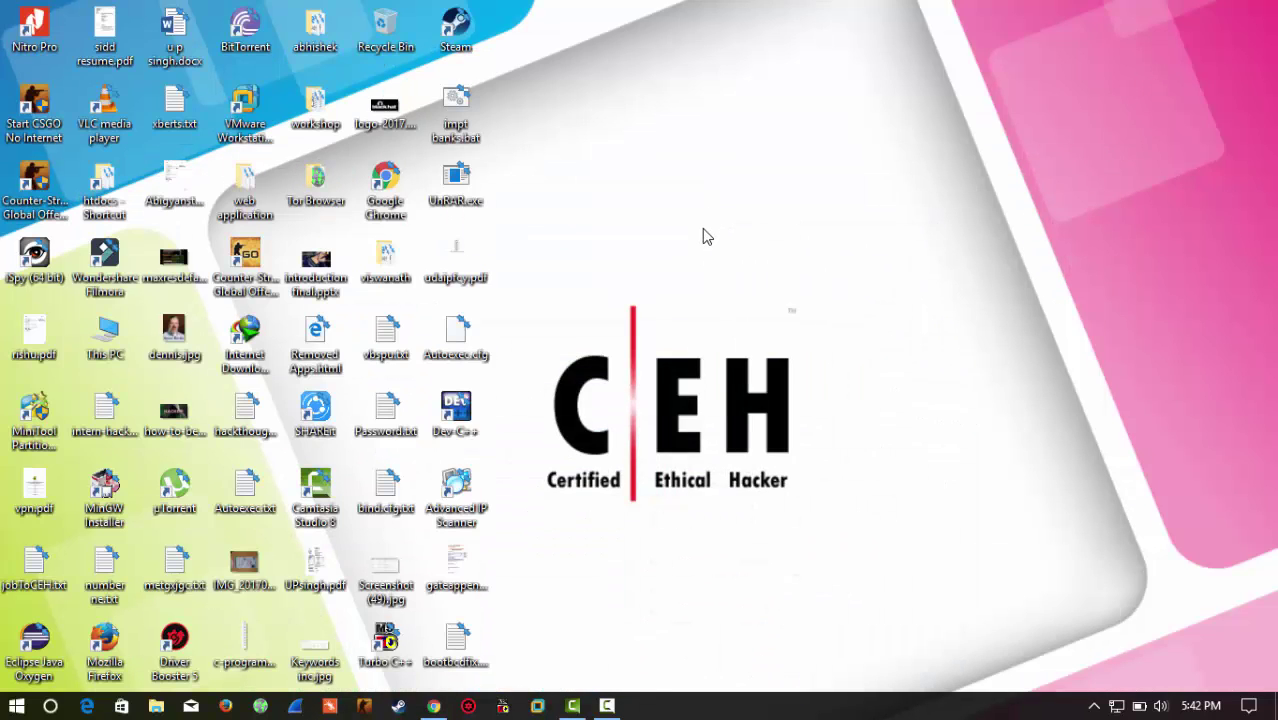
{"action": "right_click", "coordinate": [700, 243]}
{"action": "left_click", "coordinate": [713, 314]}
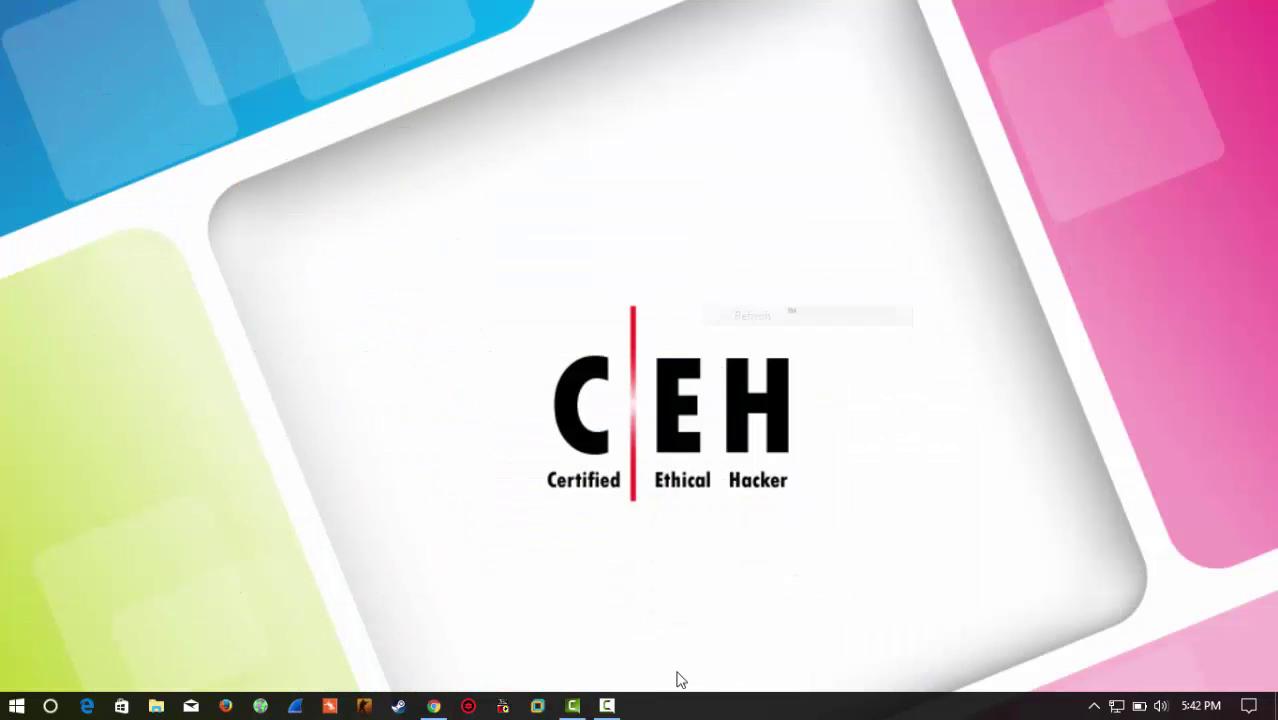
{"action": "mouse_move", "coordinate": [597, 697]}
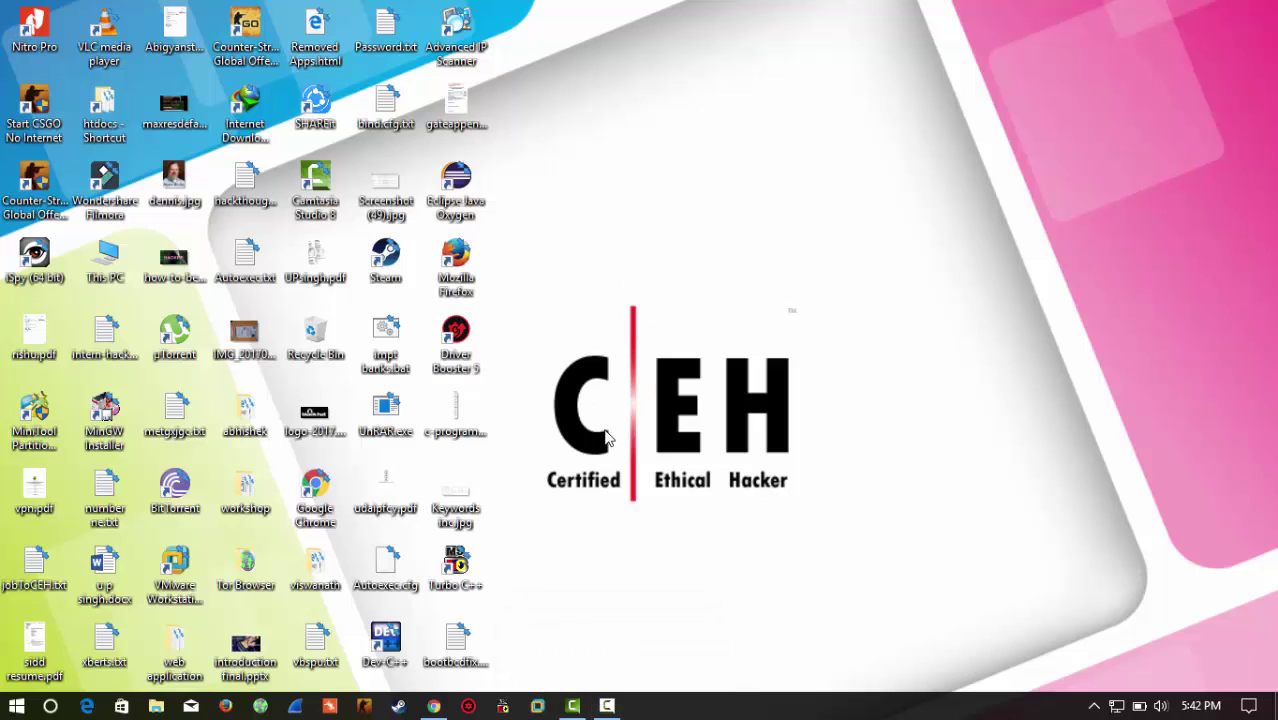
{"action": "mouse_move", "coordinate": [447, 716]}
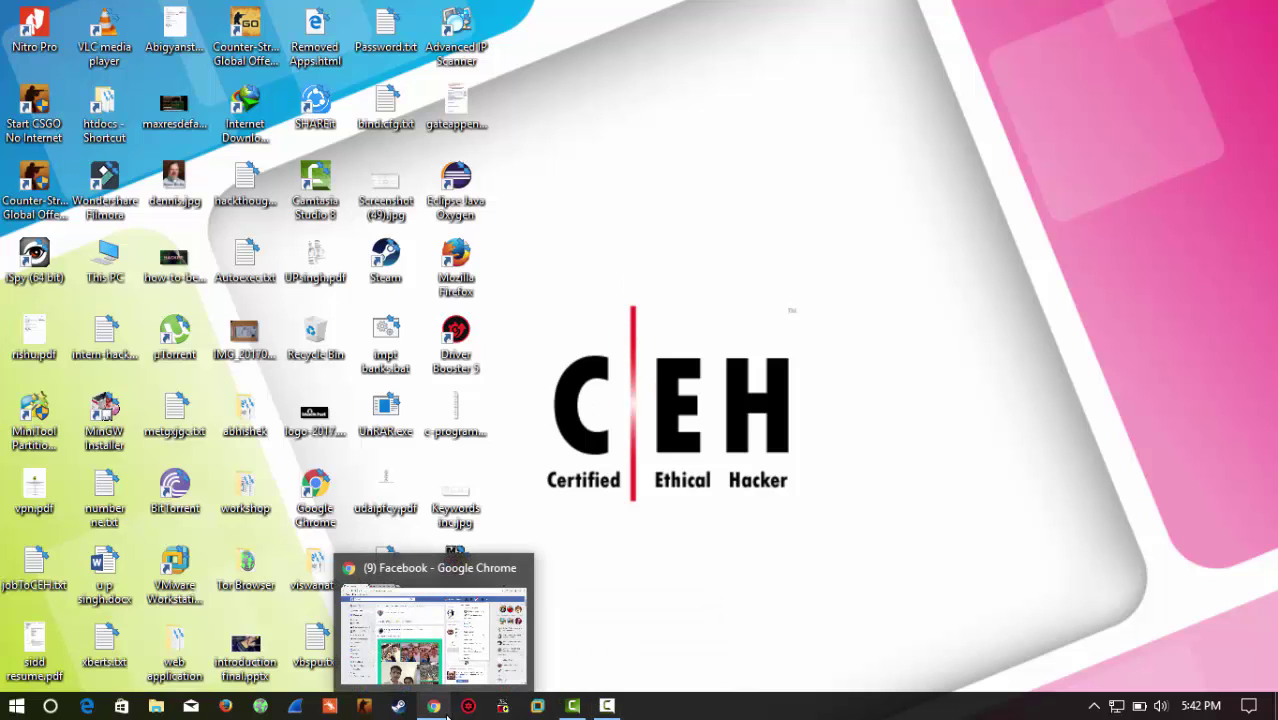
{"action": "right_click", "coordinate": [700, 218]}
{"action": "left_click", "coordinate": [756, 300]}
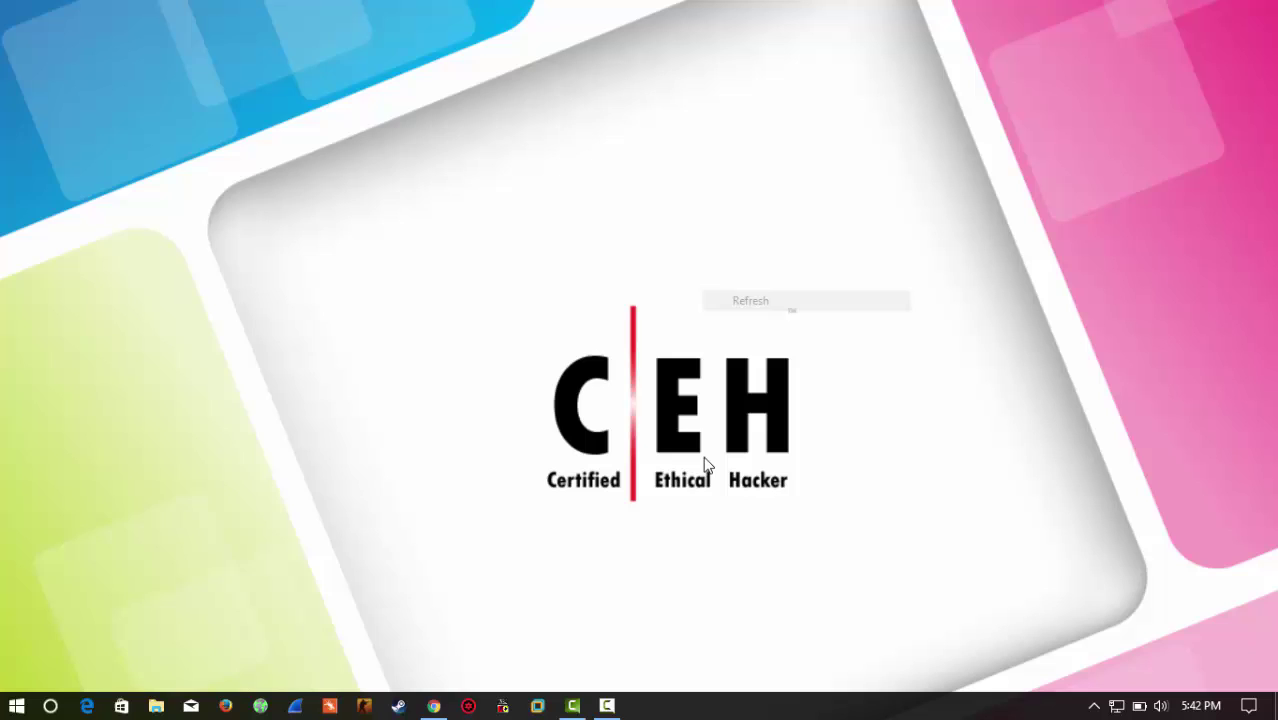
{"action": "mouse_move", "coordinate": [433, 706]}
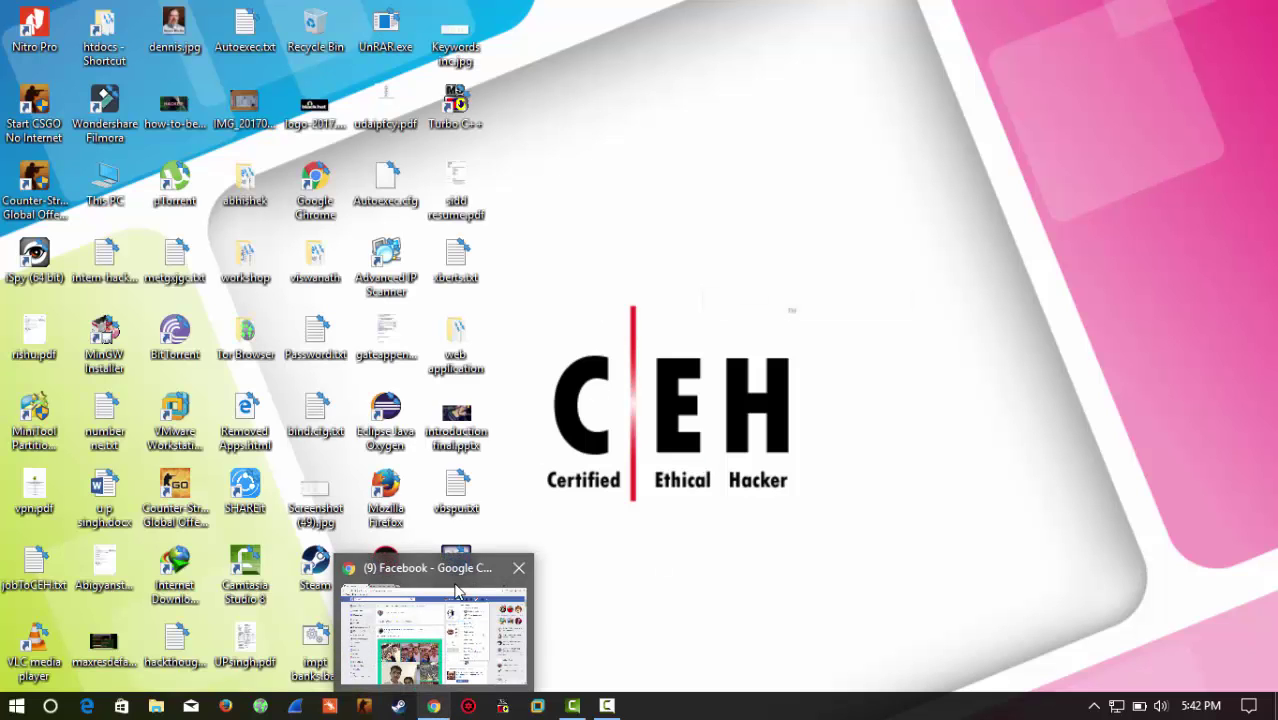